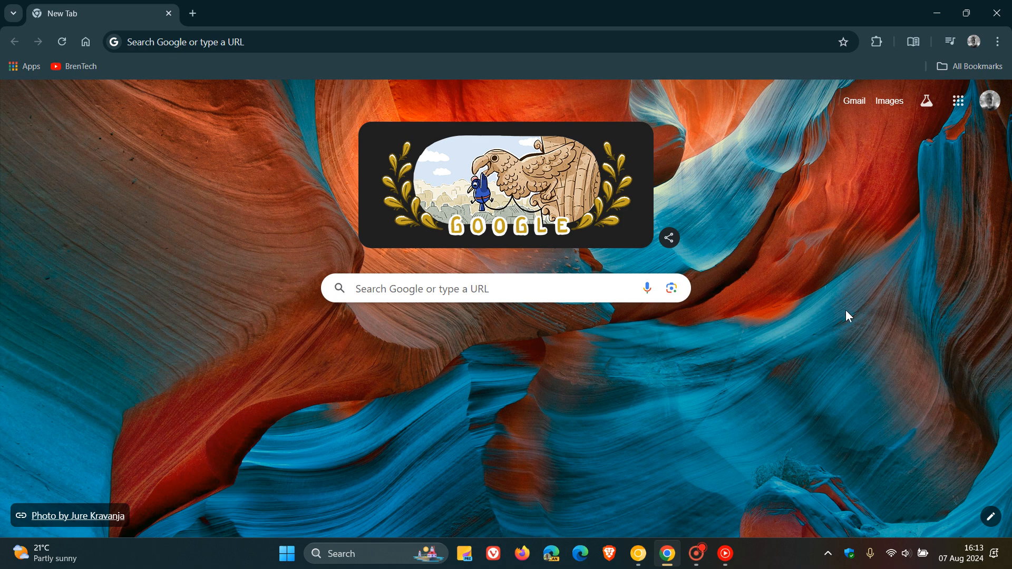
Step: Open Reading mode and drag its divider left so the panel fills about two-fifths of the window
{"action": "left_click", "coordinate": [914, 42]}
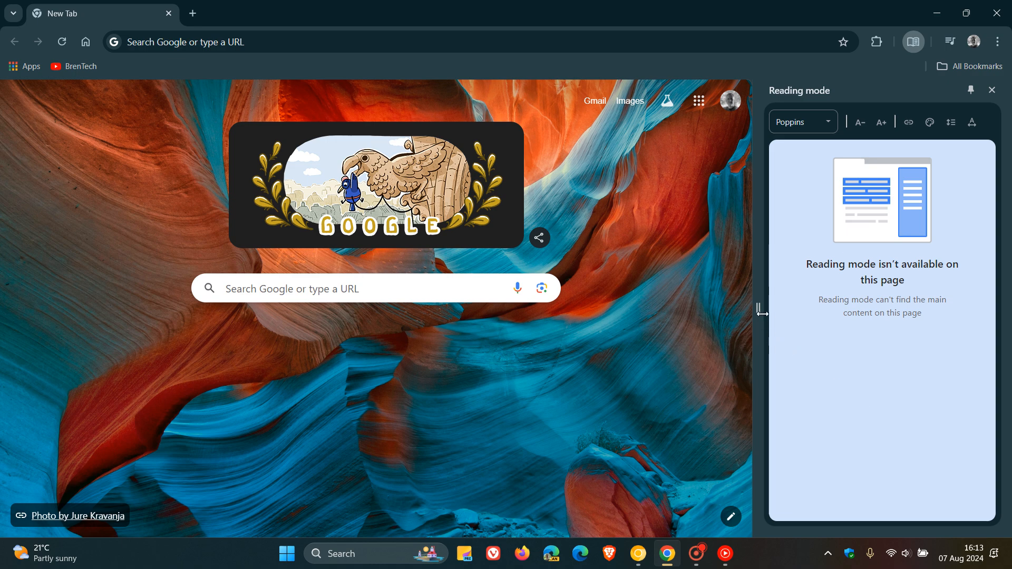
{"action": "left_click_drag", "start_coordinate": [758, 309], "coordinate": [593, 324]}
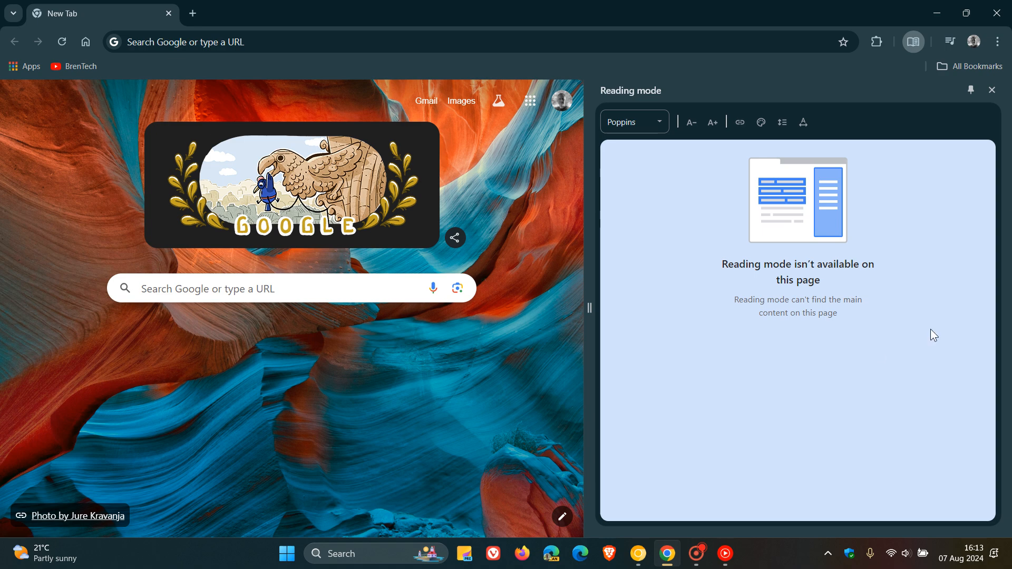
Step: Restart regular Chrome from the taskbar and widen the Reading mode panel again
{"action": "left_click", "coordinate": [996, 17]}
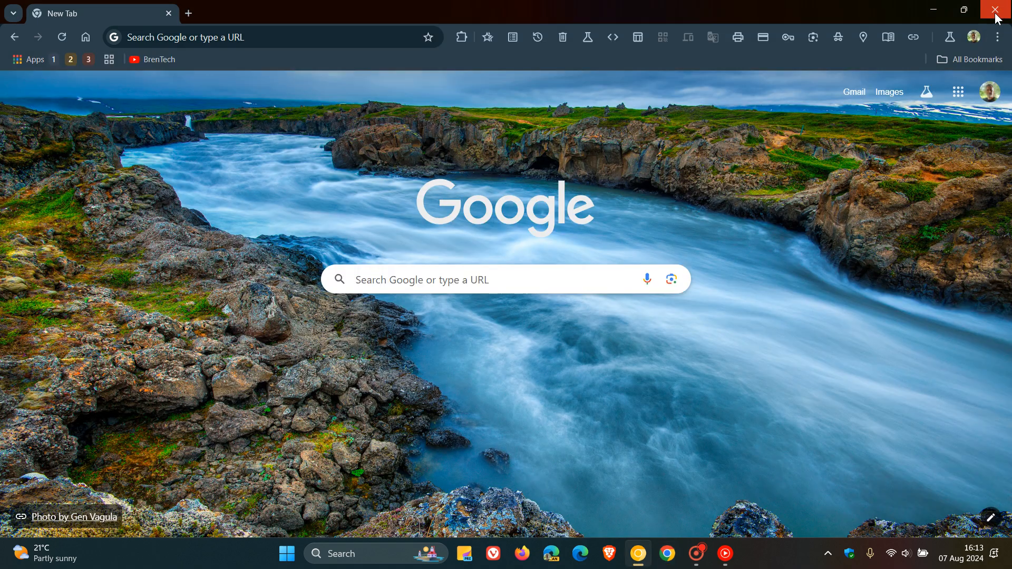
{"action": "left_click", "coordinate": [667, 554]}
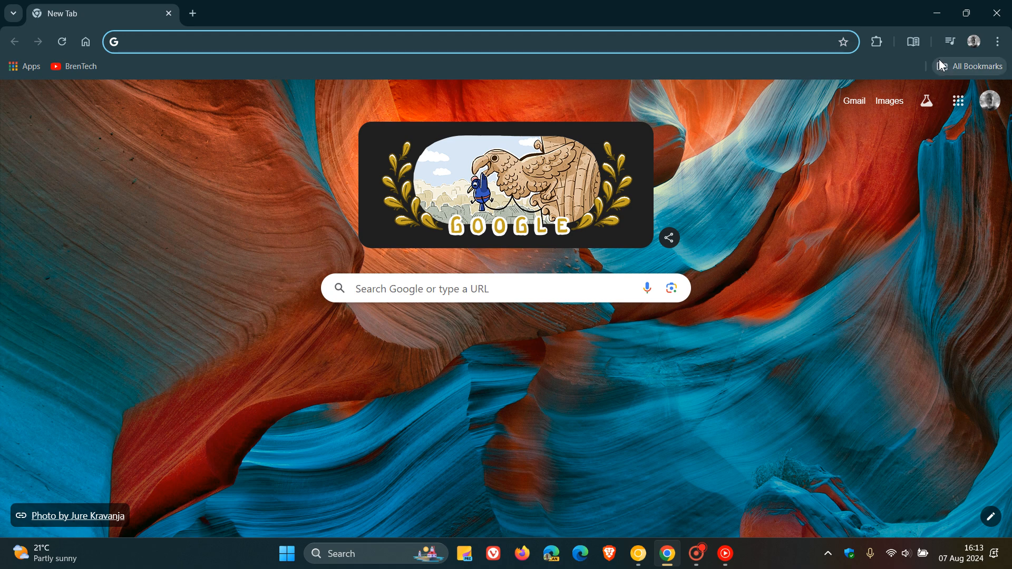
{"action": "left_click", "coordinate": [914, 42]}
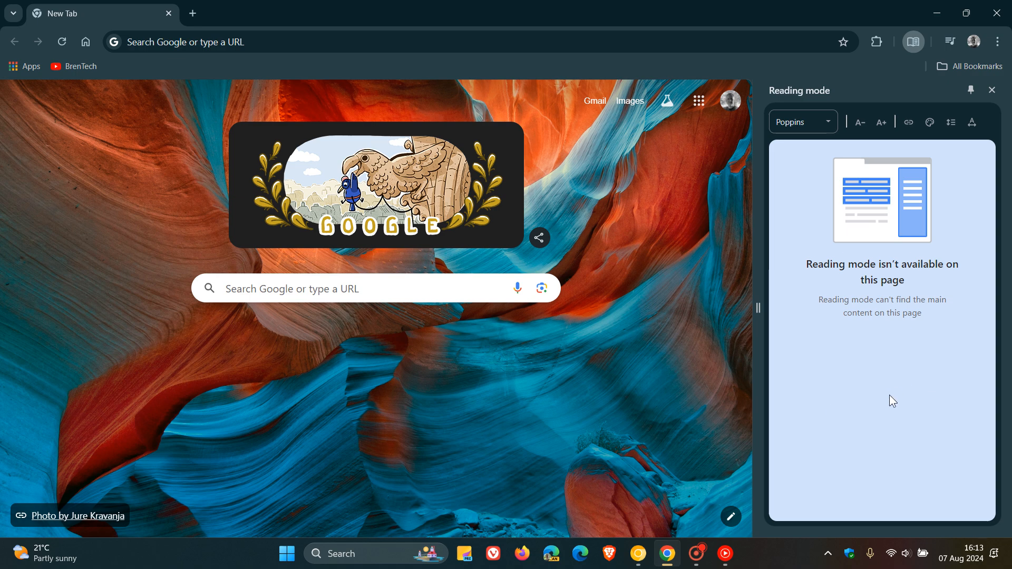
{"action": "left_click_drag", "start_coordinate": [758, 317], "coordinate": [594, 329]}
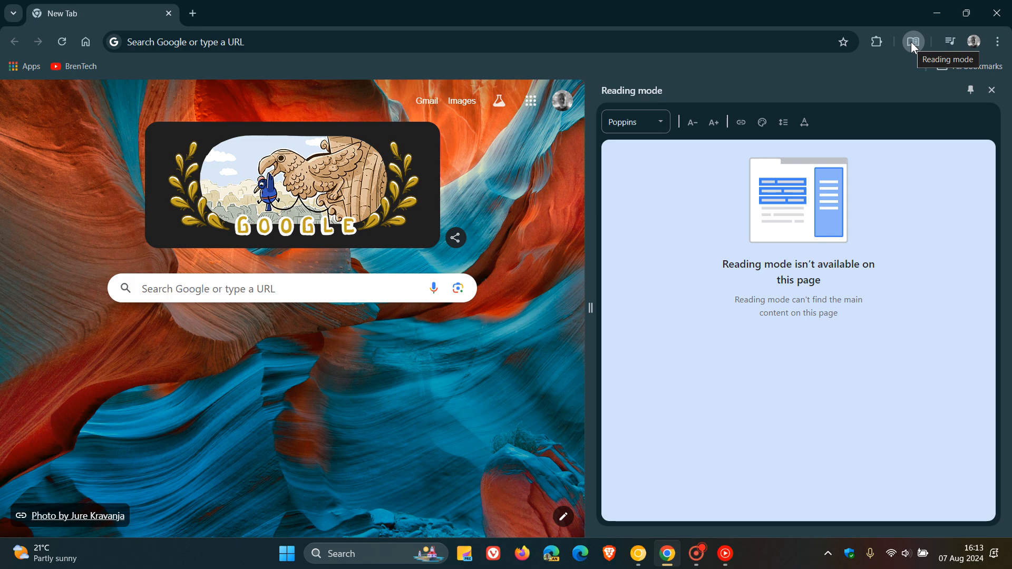
Step: Toggle the Reading mode toolbar button three times to check whether the width is kept
{"action": "left_click", "coordinate": [911, 43]}
{"action": "left_click", "coordinate": [911, 42]}
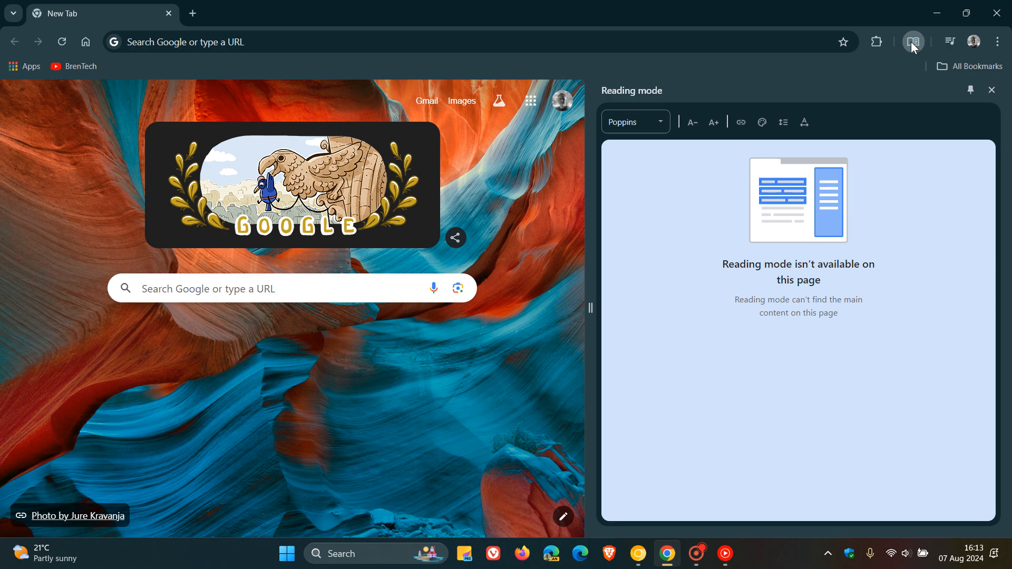
{"action": "left_click", "coordinate": [911, 41]}
Step: Close the Reading mode panel and bring the Chrome Canary window to the front
{"action": "left_click", "coordinate": [993, 91]}
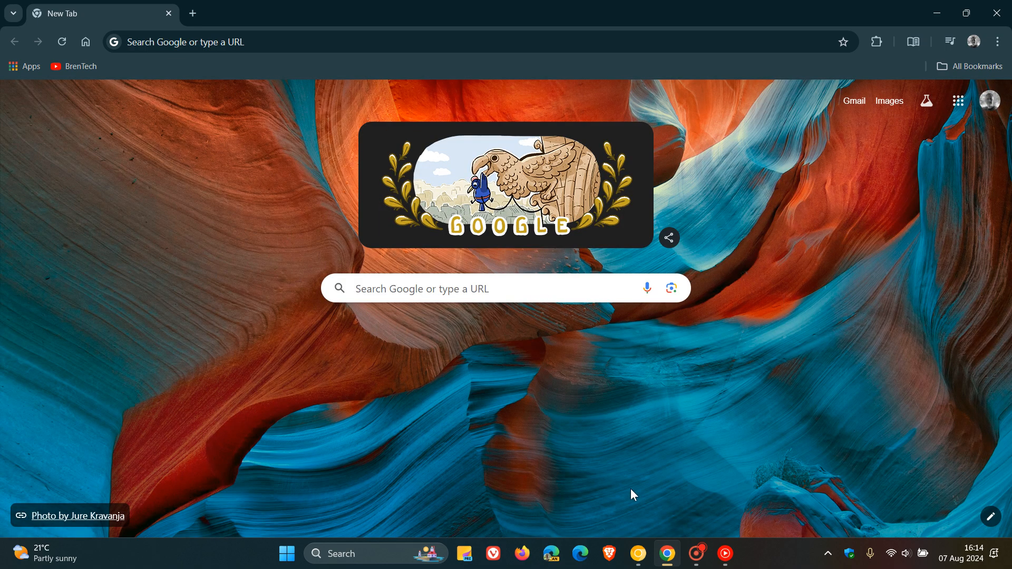
{"action": "left_click", "coordinate": [638, 554]}
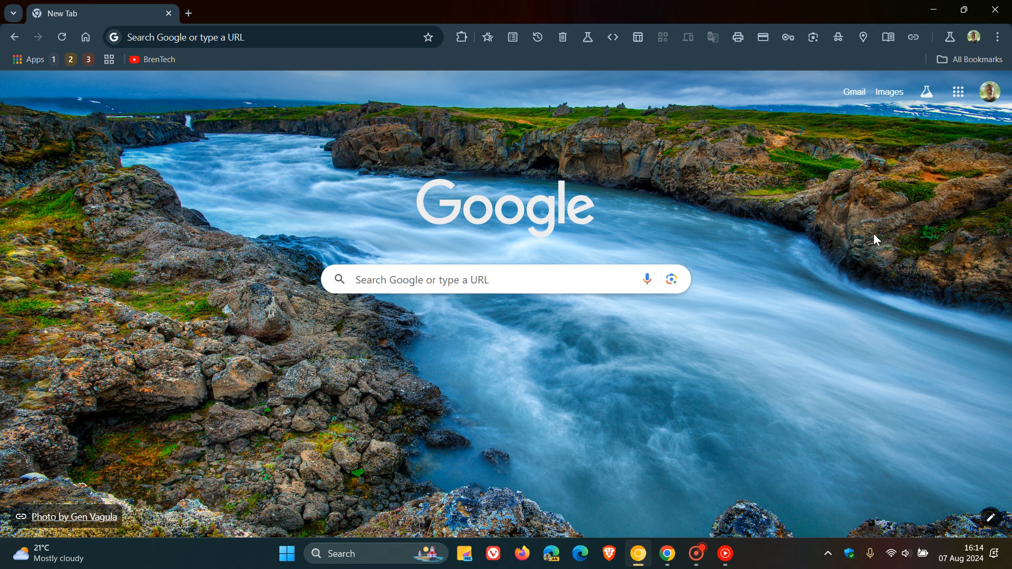
Step: Open Canary's Reading mode panel and set its width to nearly half the window
{"action": "left_click", "coordinate": [890, 37]}
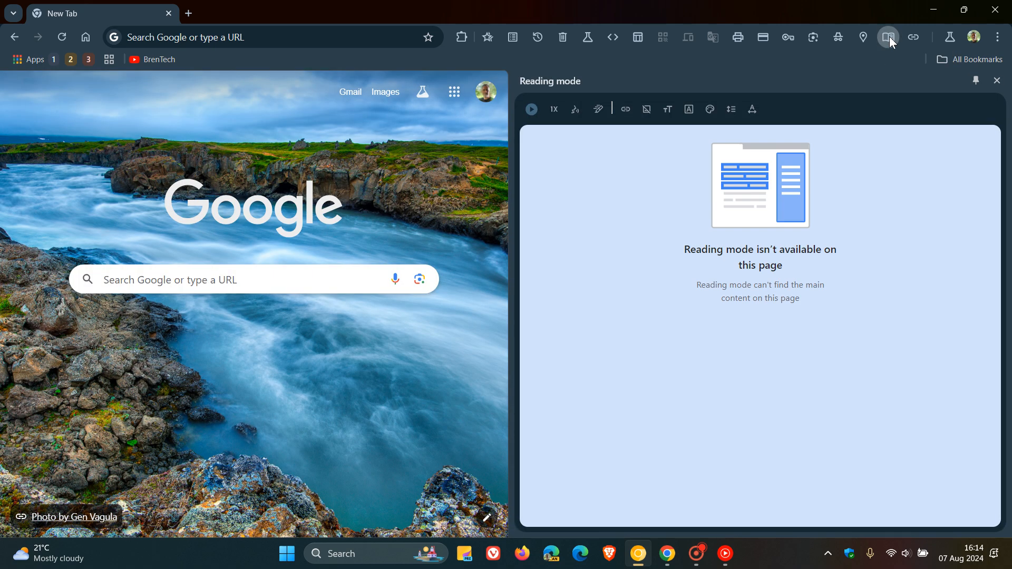
{"action": "mouse_move", "coordinate": [509, 320]}
{"action": "left_mouse_down"}
{"action": "mouse_move", "coordinate": [536, 367]}
{"action": "mouse_move", "coordinate": [513, 367]}
{"action": "left_mouse_up"}
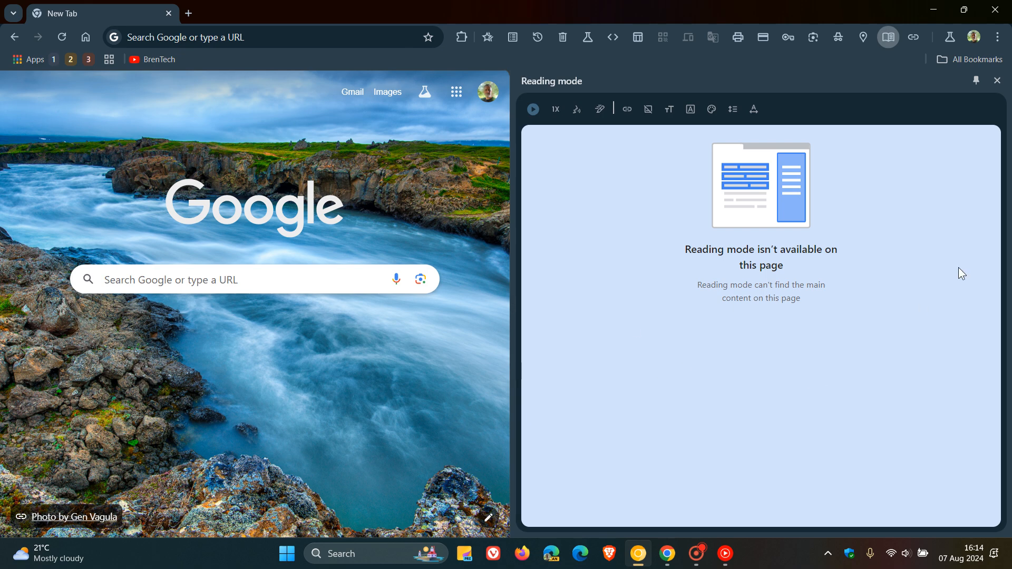
Step: Restart Canary twice, reopening Reading mode each time to confirm the wide width persists
{"action": "left_click", "coordinate": [996, 10]}
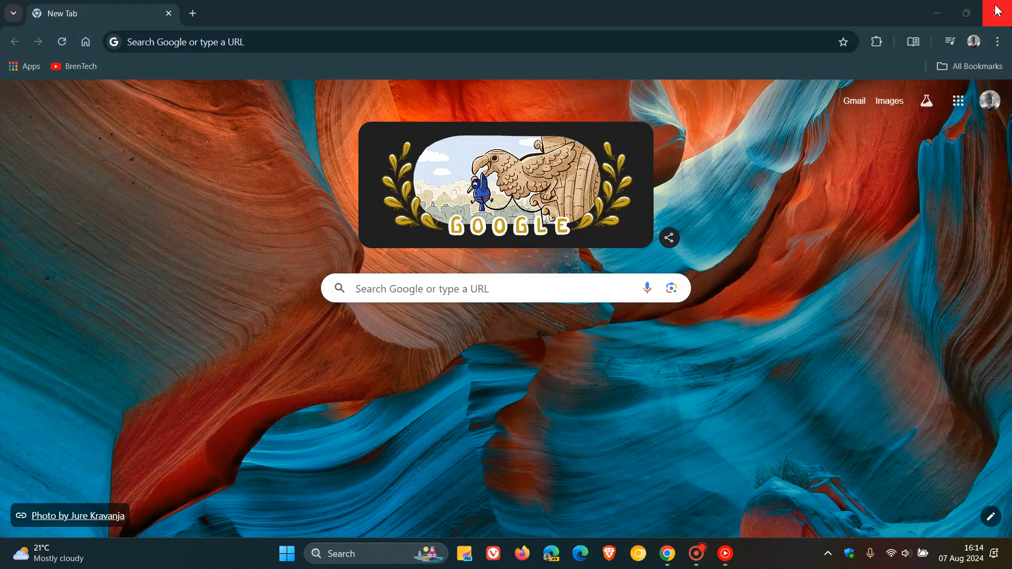
{"action": "left_click", "coordinate": [639, 555]}
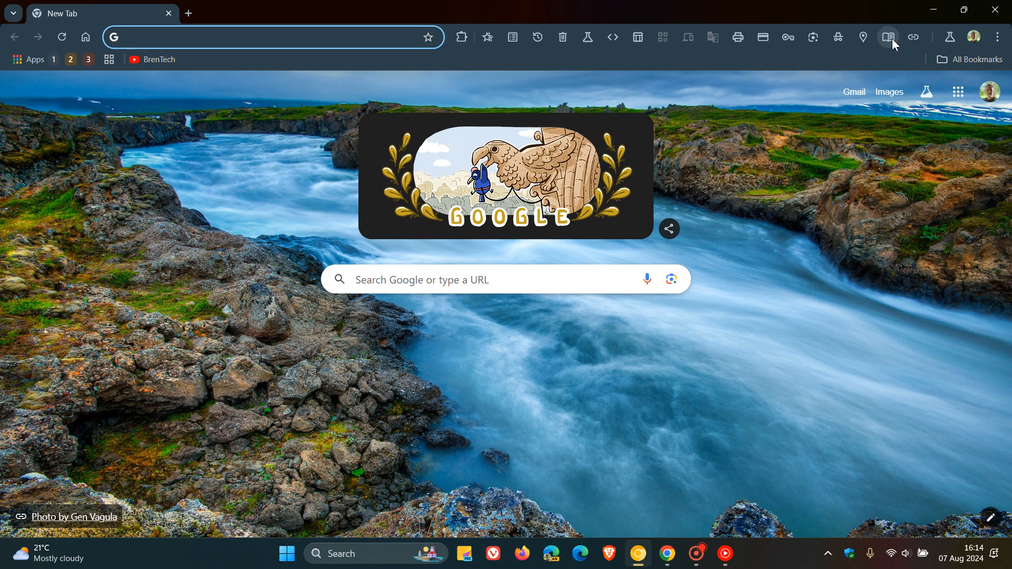
{"action": "left_click", "coordinate": [889, 37]}
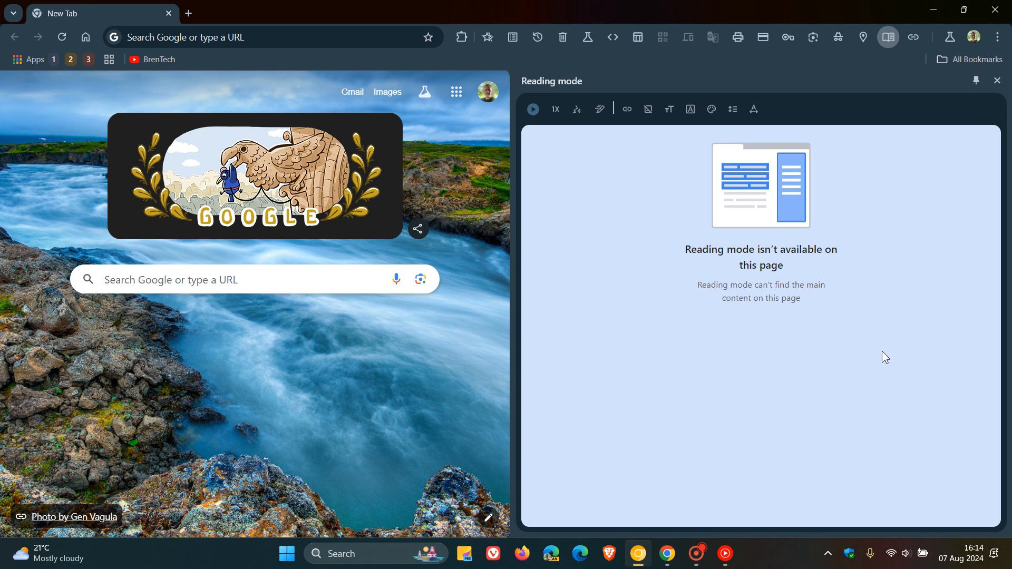
{"action": "left_click", "coordinate": [996, 15]}
{"action": "left_click", "coordinate": [639, 554]}
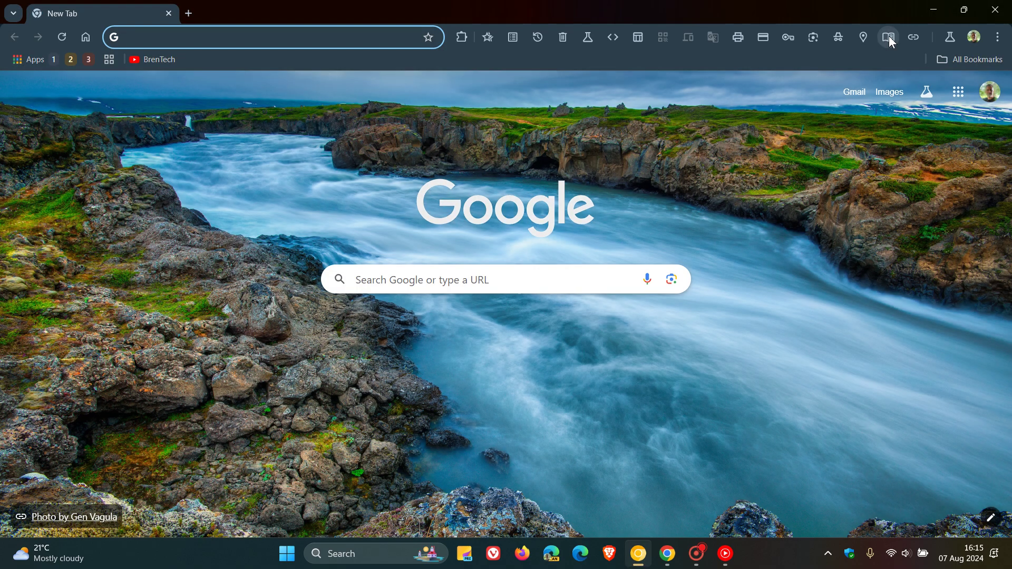
{"action": "left_click", "coordinate": [890, 37]}
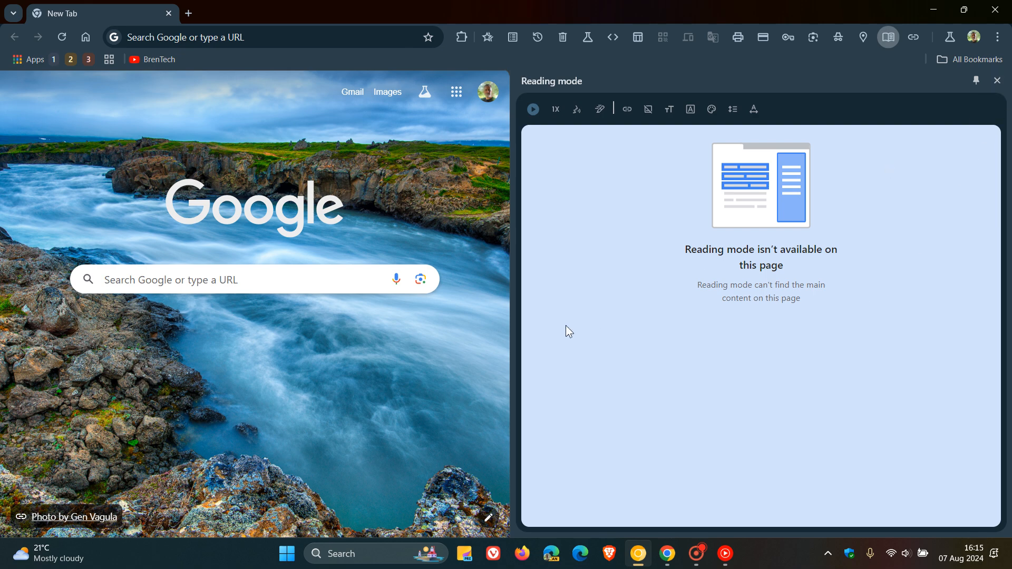
Step: Drag the divider right to narrow the Reading mode panel
{"action": "left_click_drag", "start_coordinate": [513, 298], "coordinate": [764, 298]}
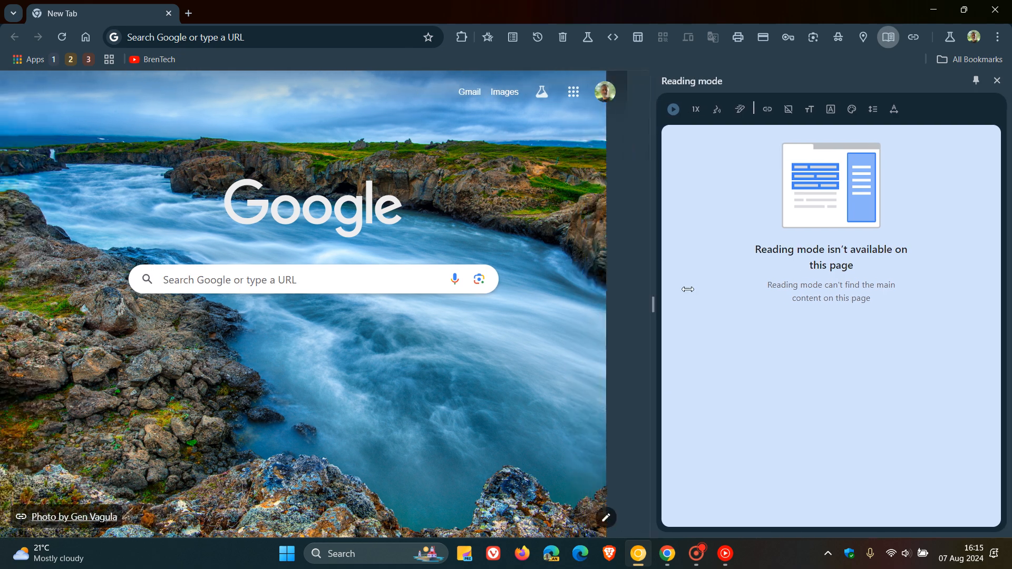
Step: Close Reading mode and load chrome://flags to show Side Panel Resizing set to Enabled
{"action": "left_click", "coordinate": [998, 82]}
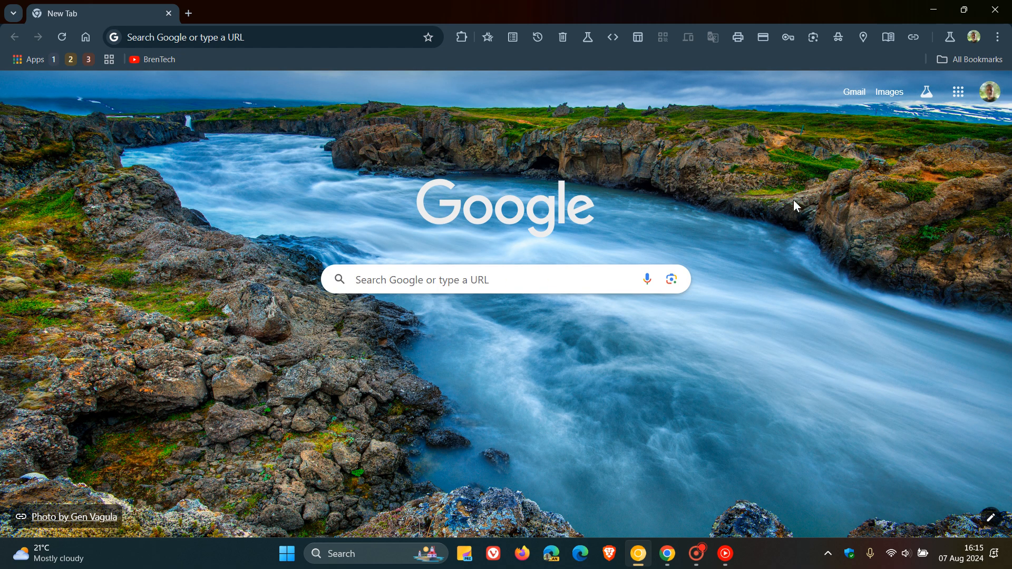
{"action": "left_click", "coordinate": [274, 38]}
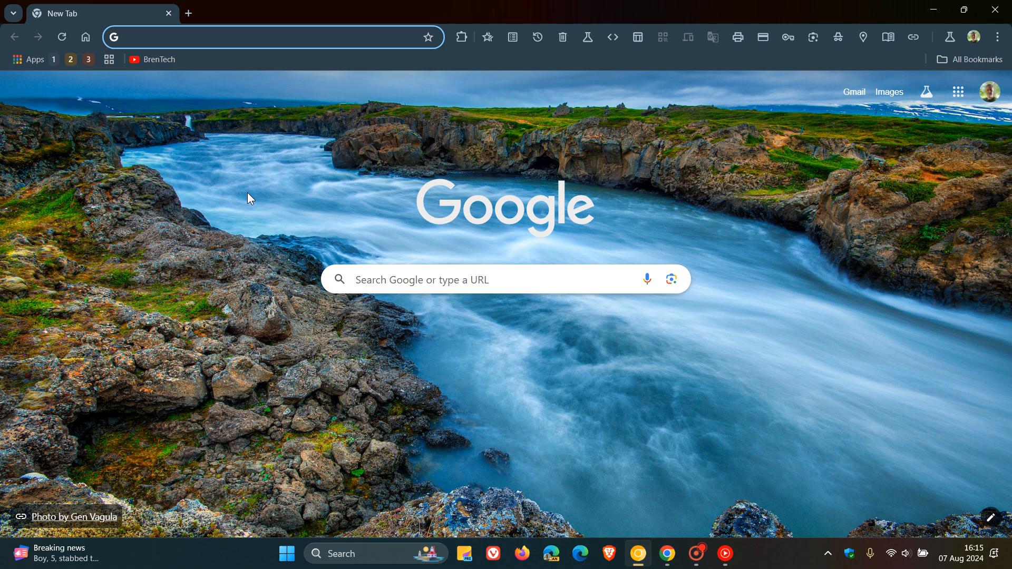
{"action": "type", "text": "cf"}
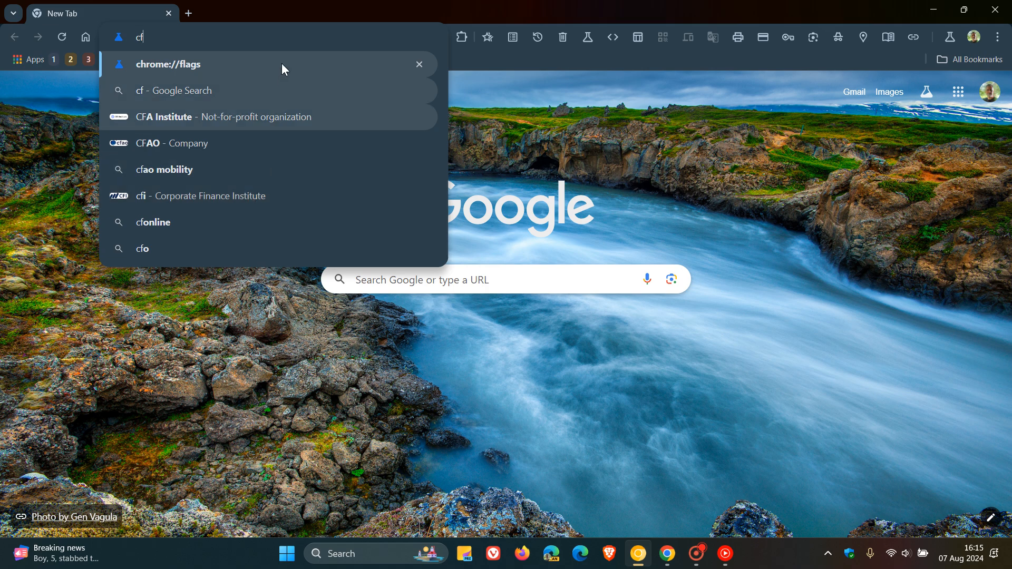
{"action": "left_click", "coordinate": [285, 68]}
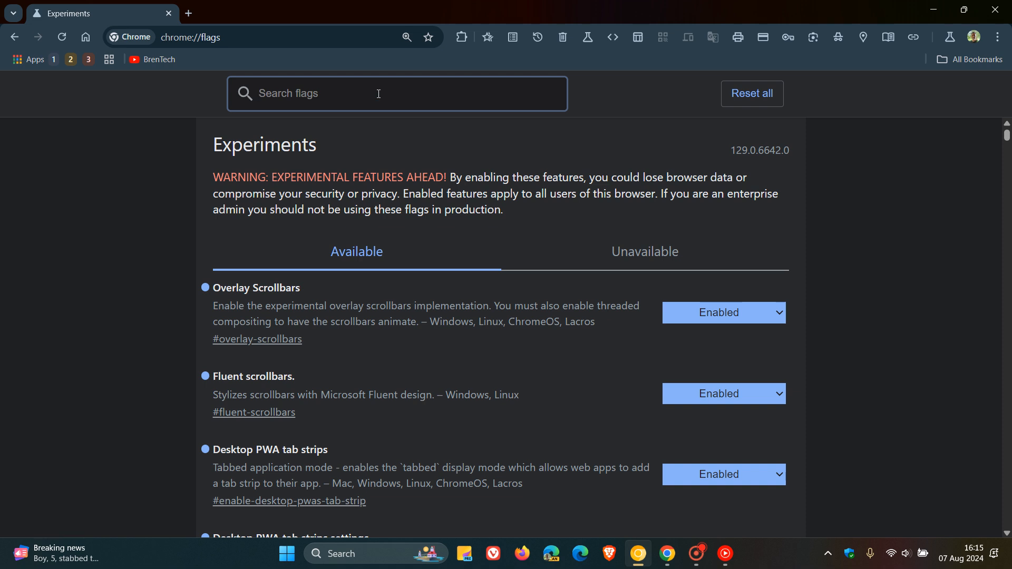
{"action": "type", "text": "si"}
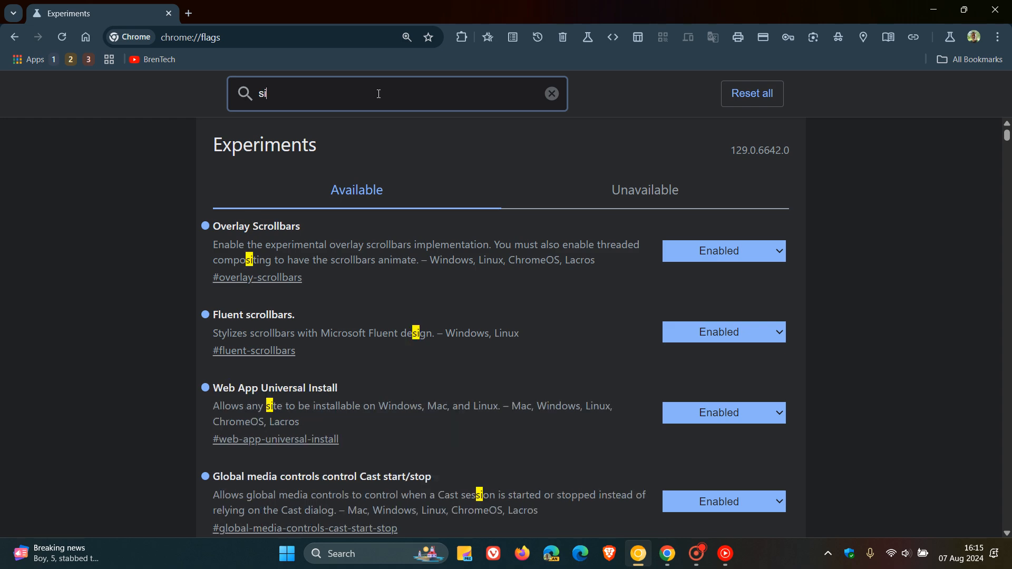
{"action": "type", "text": "de"}
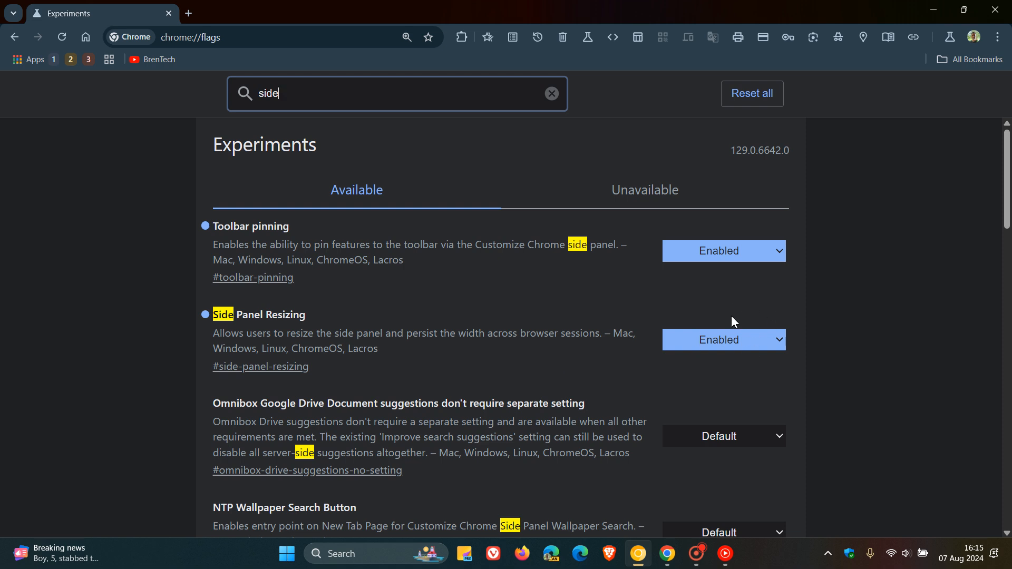
Step: Return to the new tab page, widen the Reading mode panel, and close it
{"action": "left_click", "coordinate": [90, 36]}
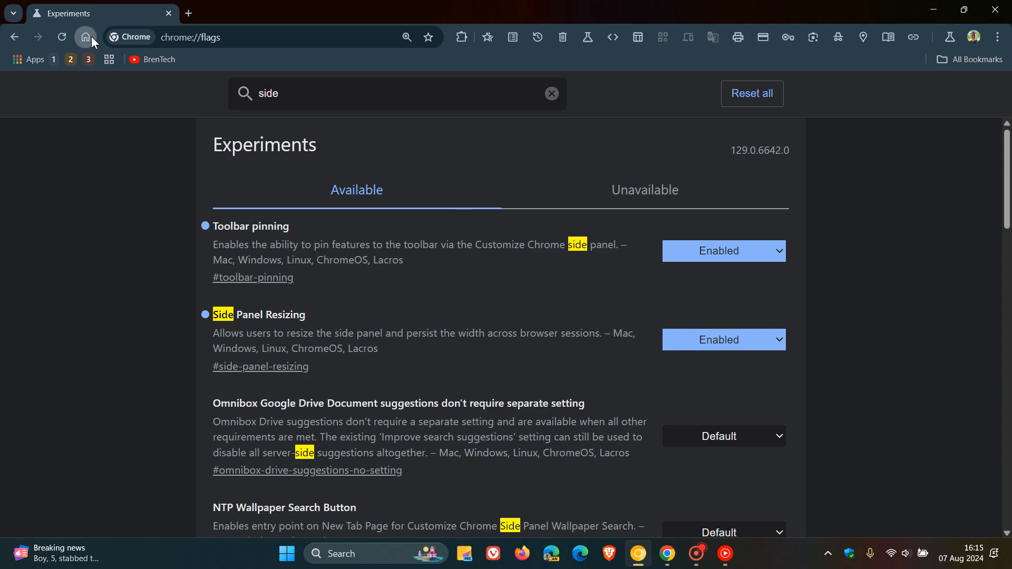
{"action": "left_click", "coordinate": [884, 40]}
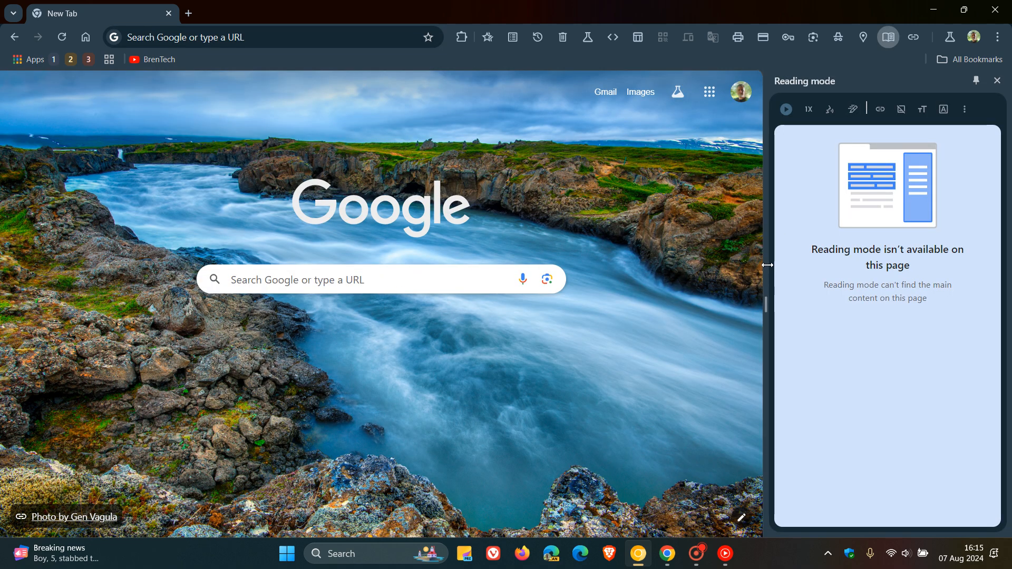
{"action": "mouse_move", "coordinate": [768, 266]}
{"action": "left_mouse_down"}
{"action": "mouse_move", "coordinate": [614, 284]}
{"action": "mouse_move", "coordinate": [581, 305]}
{"action": "left_mouse_up"}
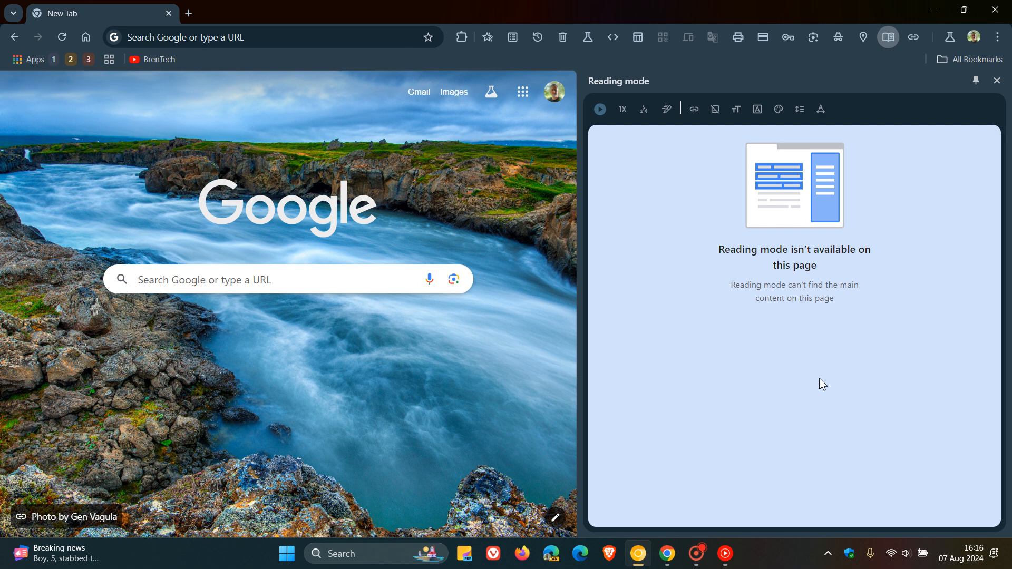
{"action": "left_click", "coordinate": [997, 81]}
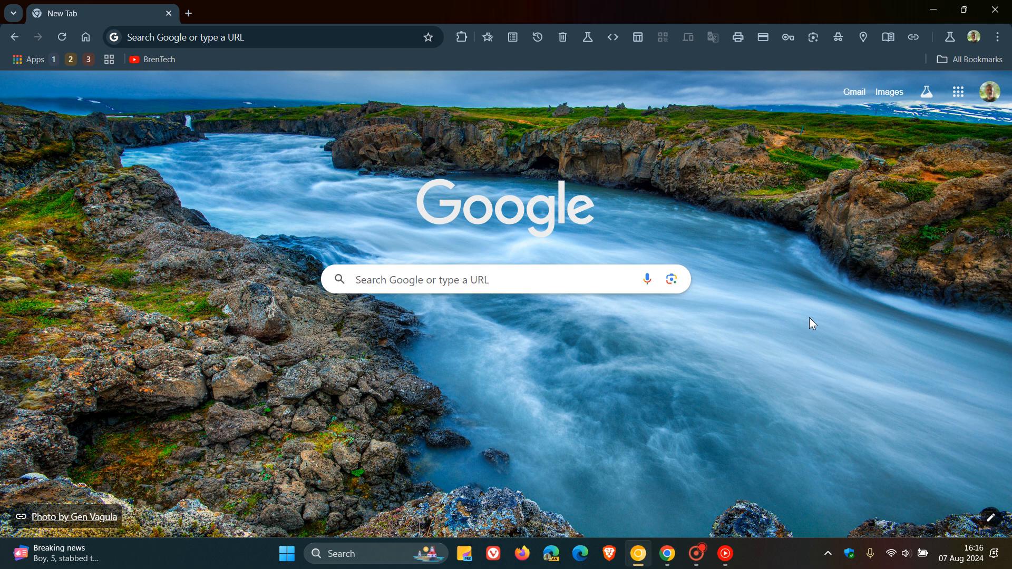
Step: Reopen Reading mode to confirm the kept width, nudge it slightly wider, and close it
{"action": "left_click", "coordinate": [888, 37]}
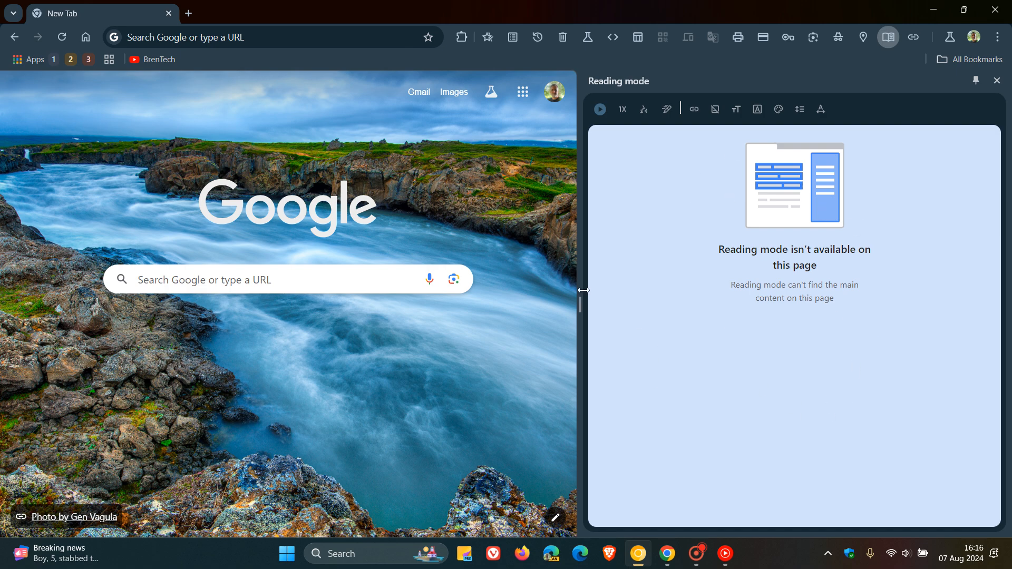
{"action": "left_click_drag", "start_coordinate": [583, 291], "coordinate": [571, 303]}
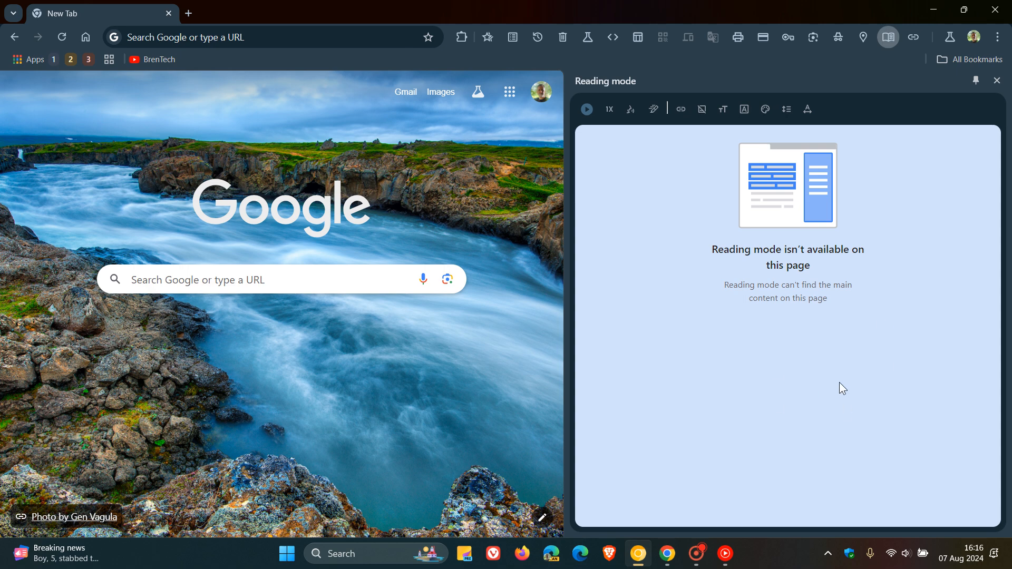
{"action": "left_click", "coordinate": [998, 81]}
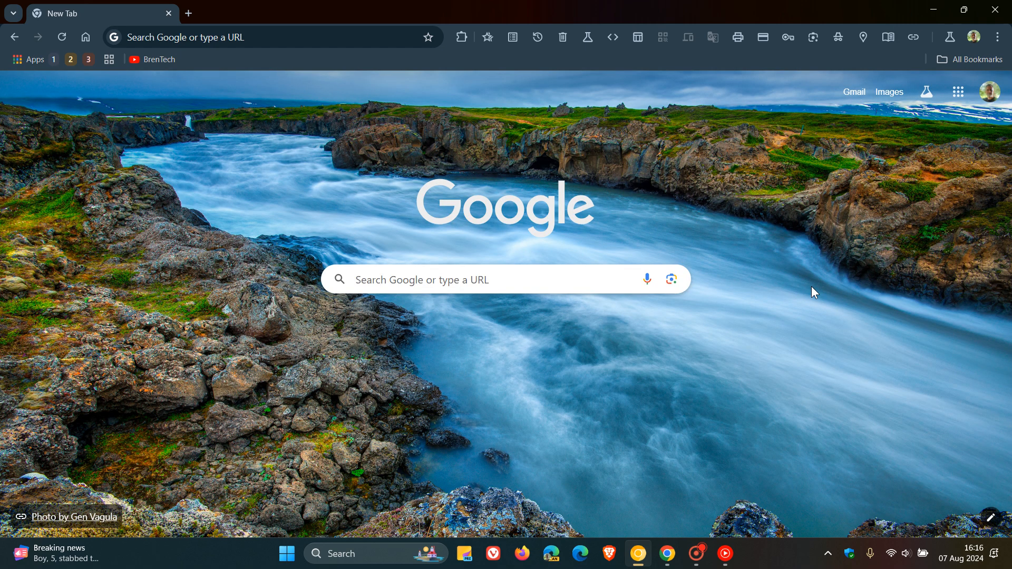